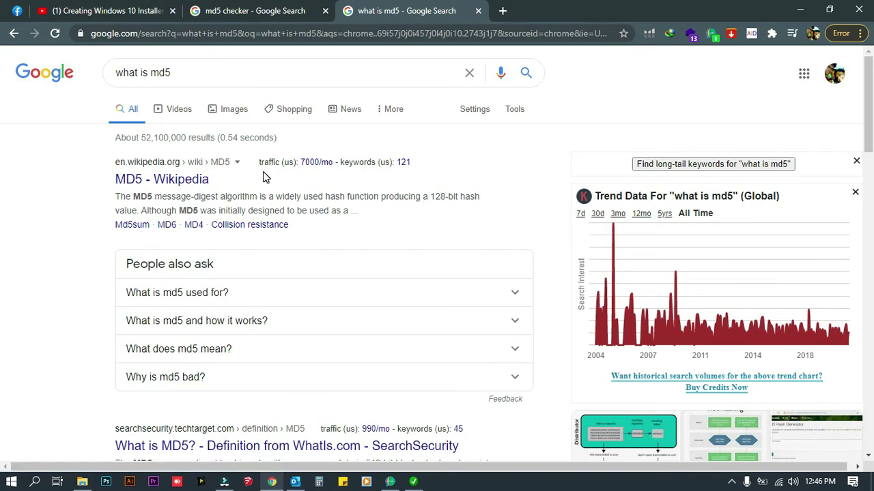
Step: Close the 'what is md5' search tab so the 'md5 checker' results are shown
left_click(479, 11)
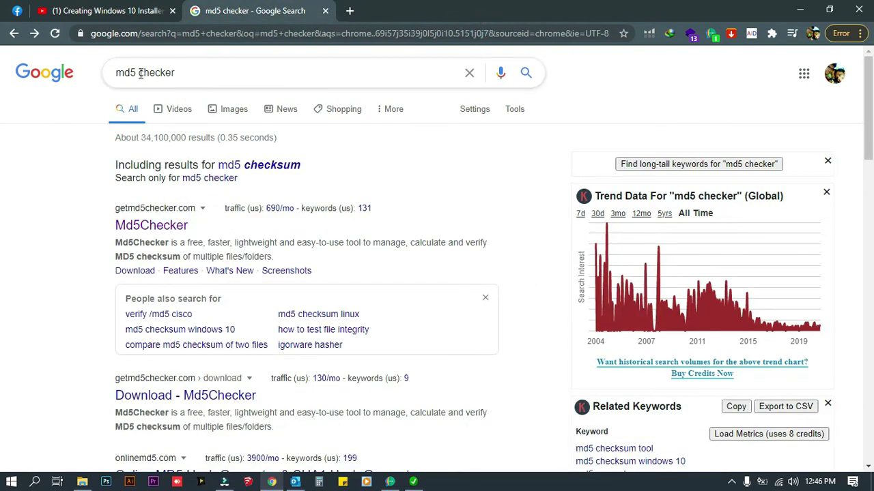
Step: Download the English Md5Checker.zip from the site's Download page and open its Downloads\Compressed folder
left_click(143, 232)
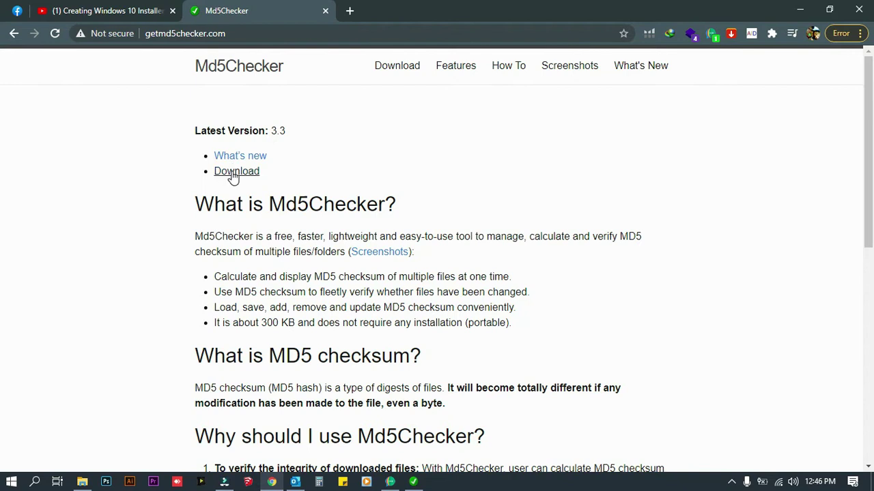
left_click(233, 173)
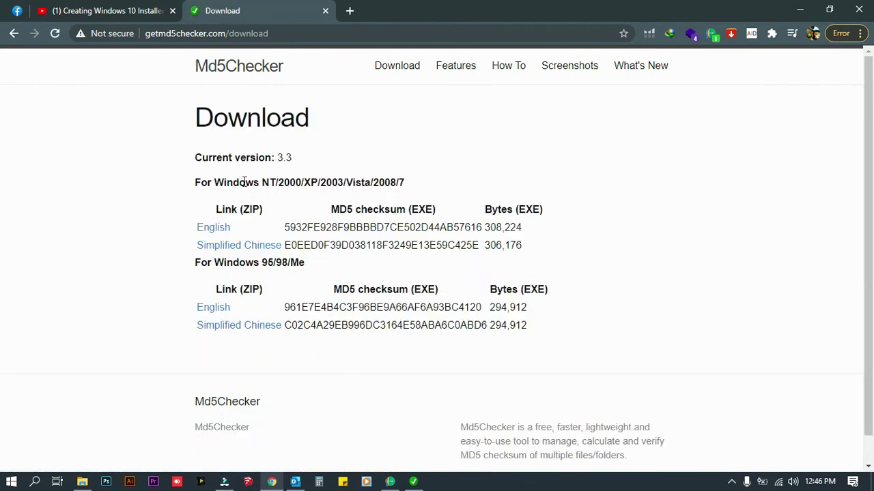
left_click(213, 232)
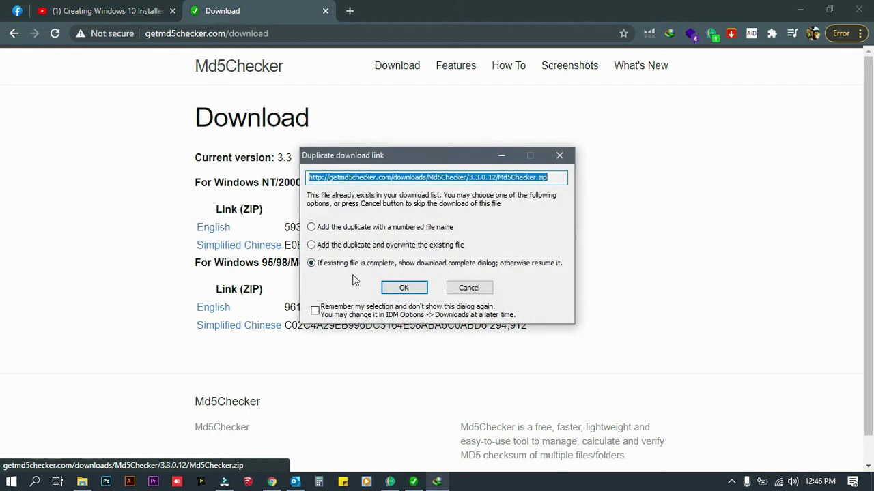
left_click(403, 288)
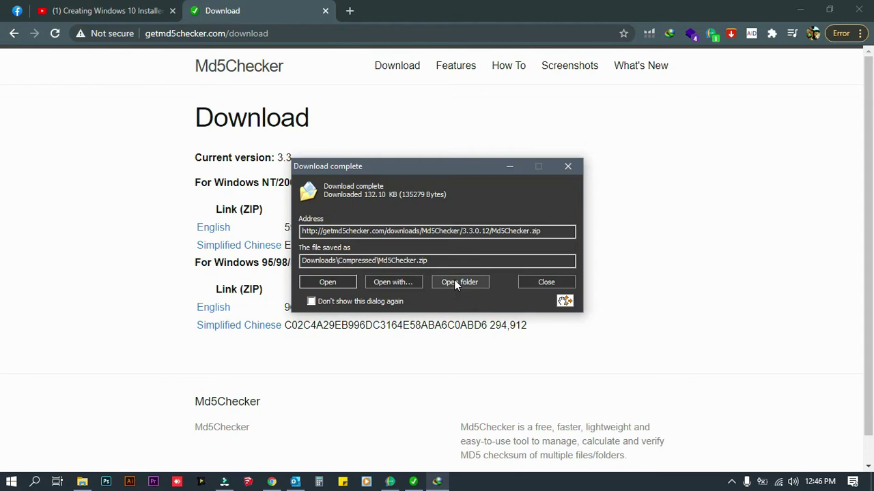
left_click(454, 282)
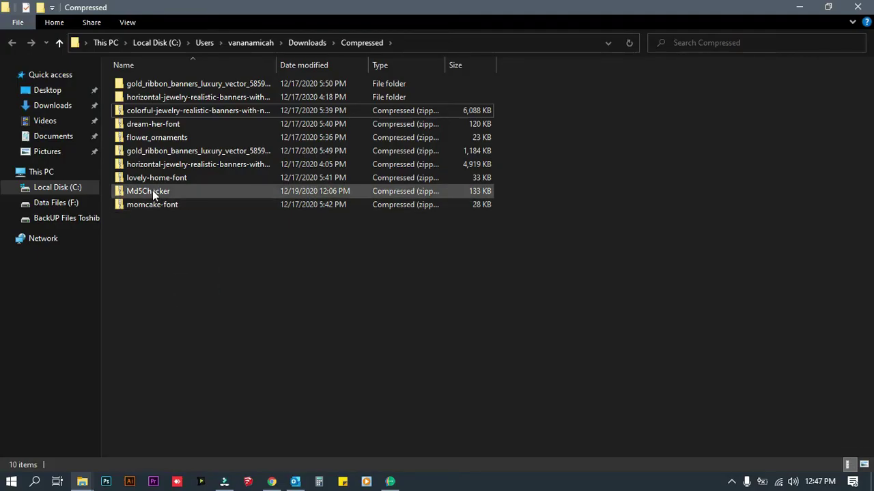
Step: Extract Md5Checker.zip into the suggested Md5Checker folder
left_click(152, 190)
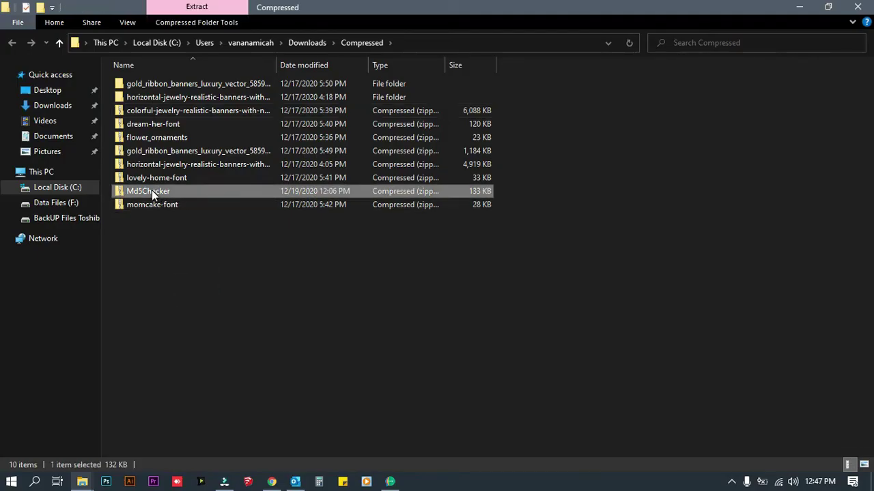
right_click(152, 193)
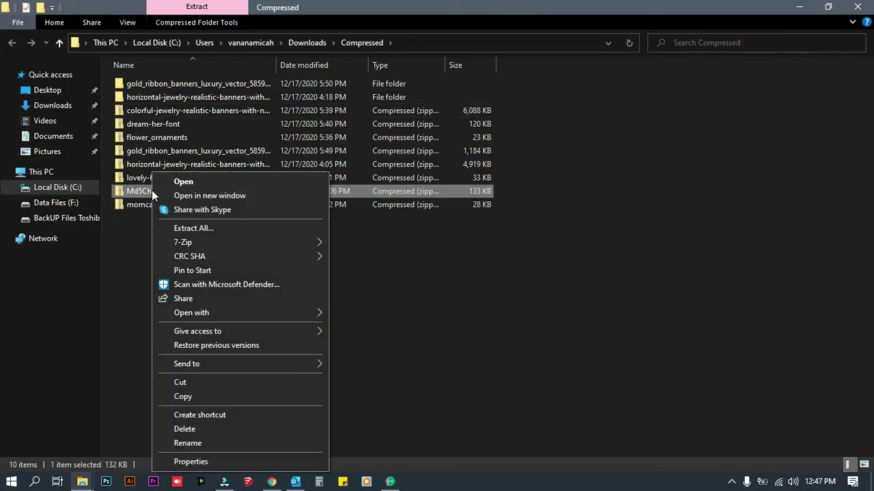
left_click(181, 229)
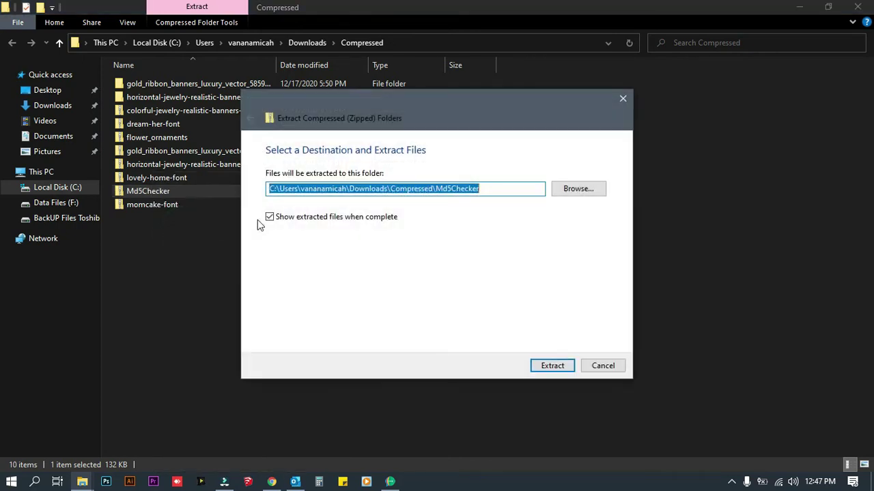
left_click(559, 366)
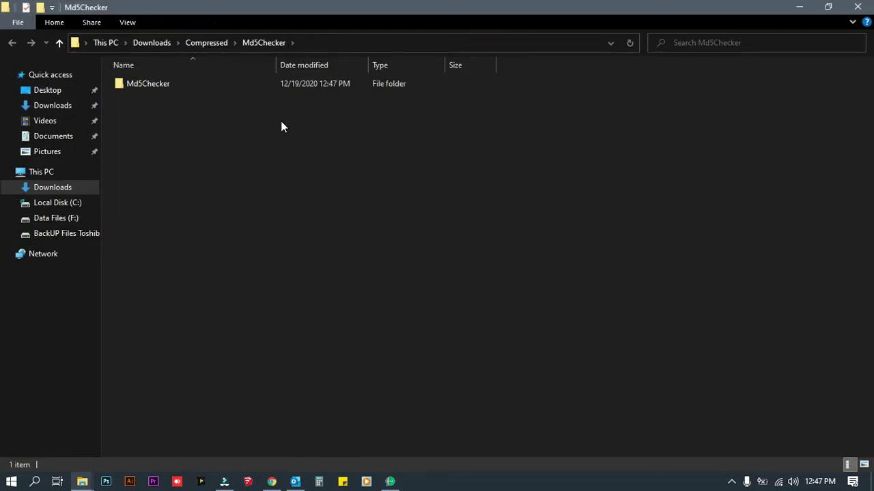
Step: Launch Md5Checker.exe from the extracted folder and center its window
double_click(148, 86)
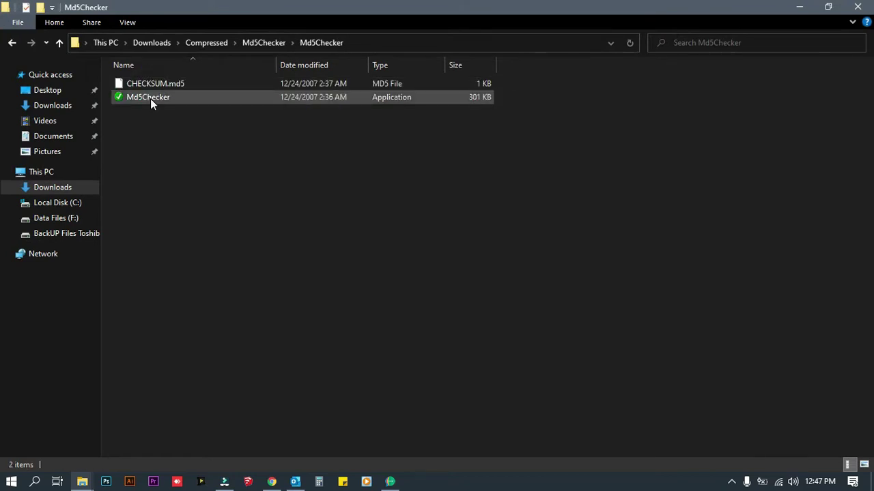
double_click(150, 99)
left_click_drag(189, 45, 413, 136)
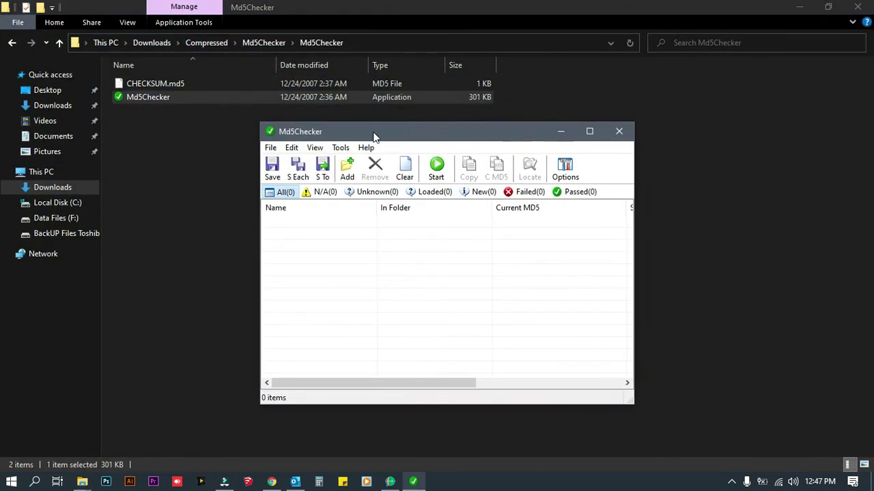
Step: Add the WIN10.PRO.2009.SUPERLITECOMPACT ISO to Md5Checker's list, then return to the download page
left_click(348, 172)
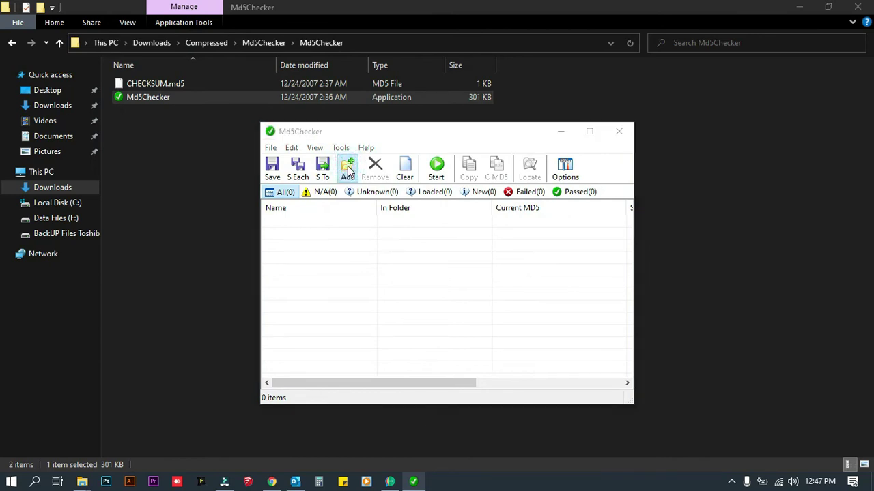
left_click_drag(351, 164, 419, 154)
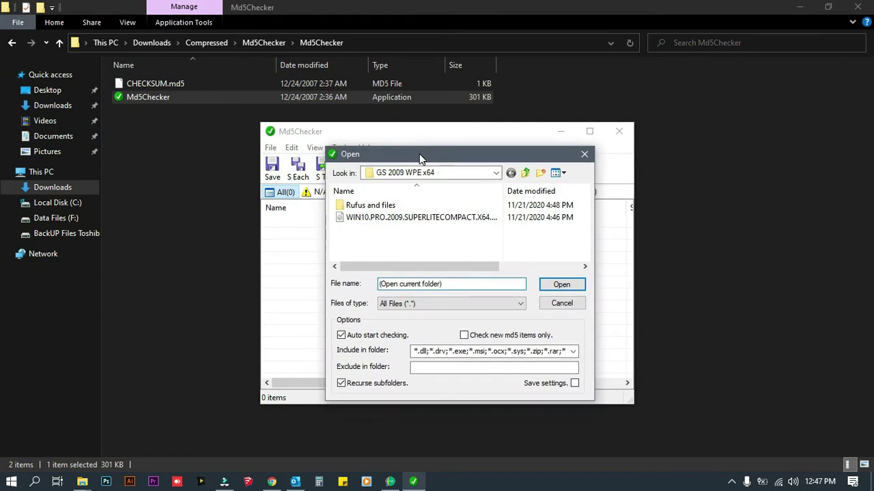
left_click(389, 219)
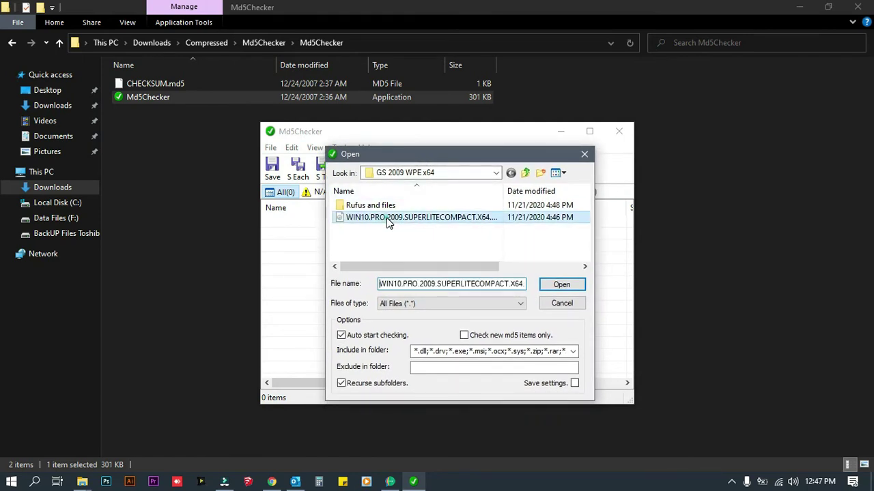
left_click(561, 285)
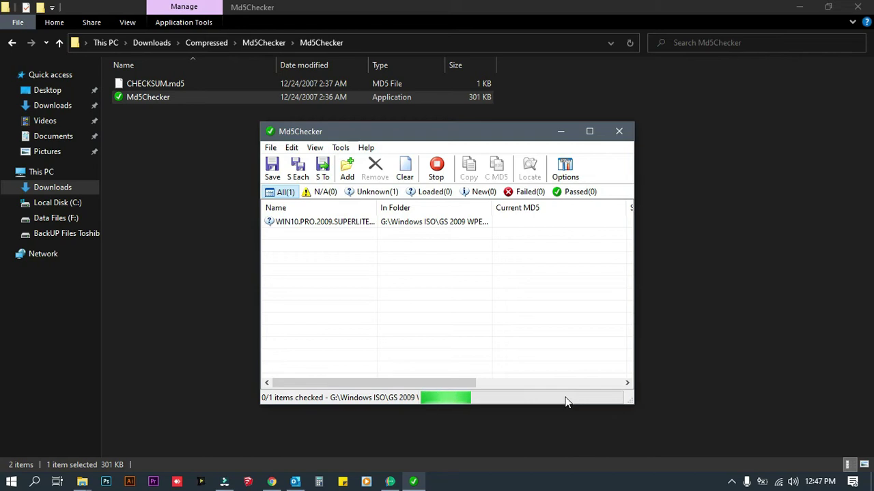
left_click(272, 482)
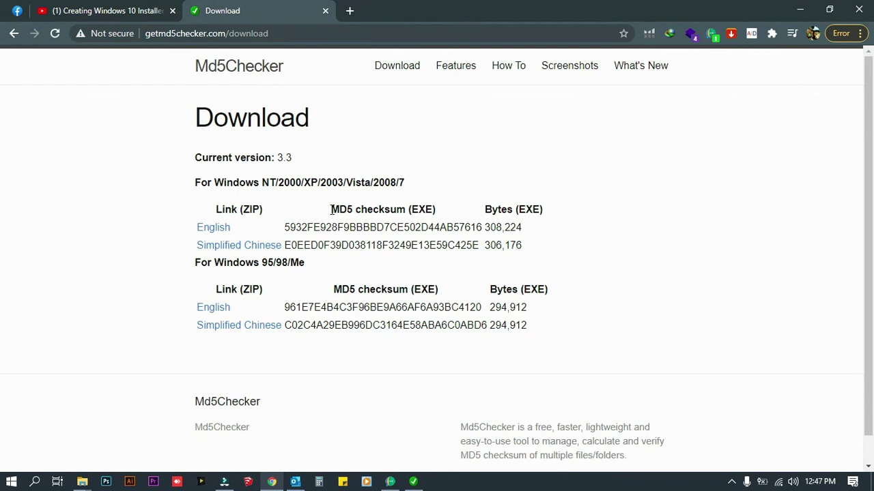
Step: Highlight the English version's MD5 checksum in the download page's table
left_click_drag(331, 209, 405, 213)
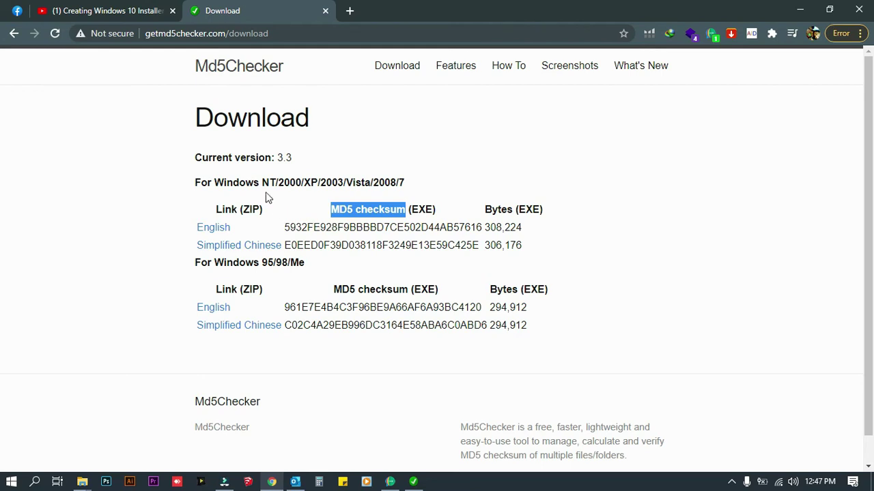
left_click(290, 228)
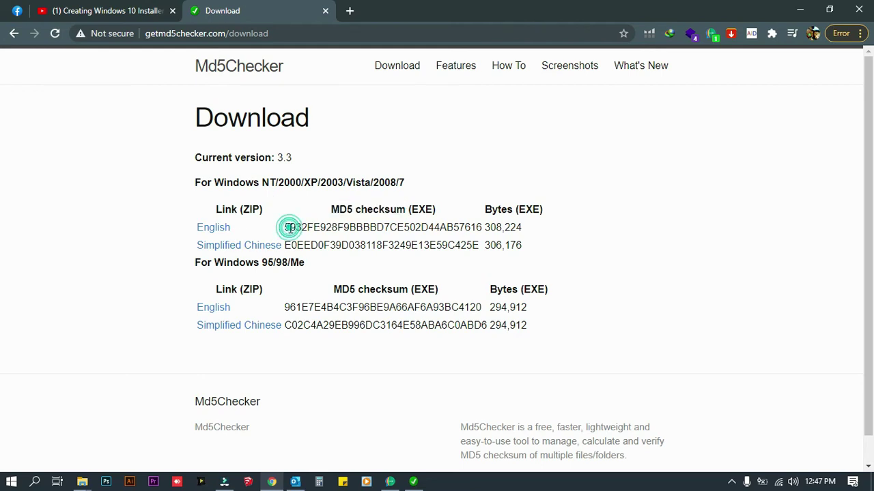
left_click_drag(286, 229, 481, 234)
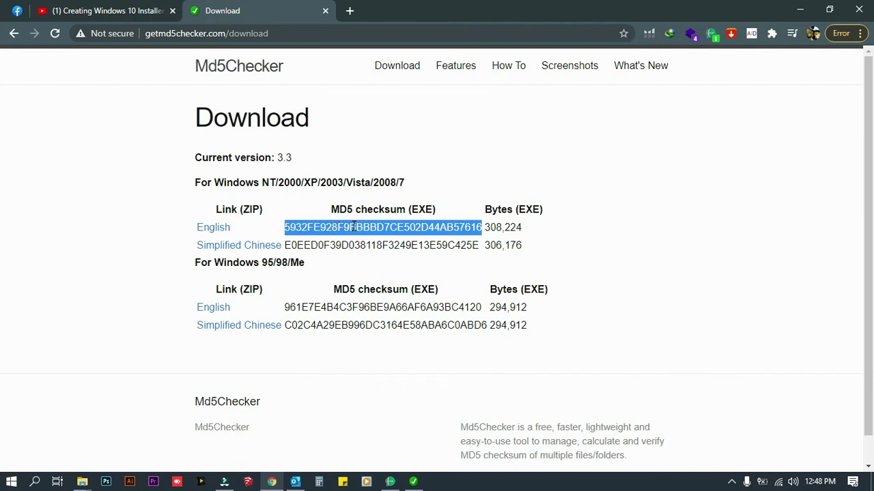
Step: In Md5Checker, select the WIN10.PRO ISO entry to reveal its computed checksum
left_click(412, 482)
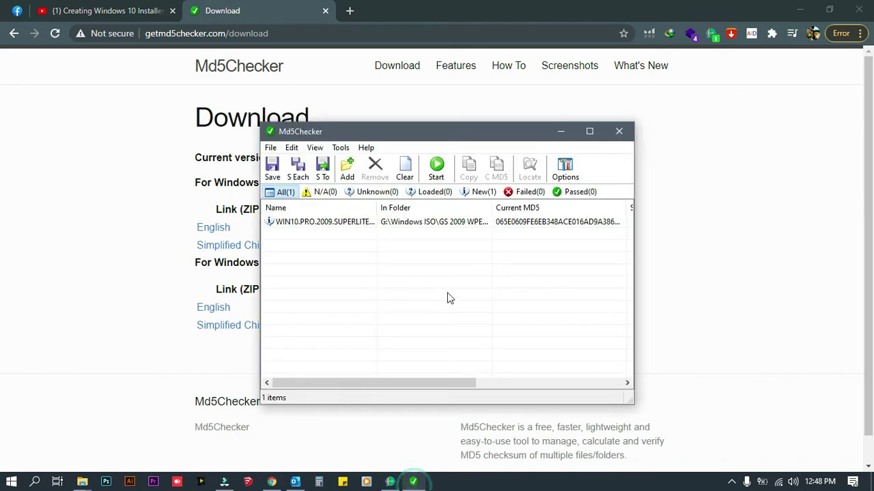
left_click_drag(357, 140, 495, 156)
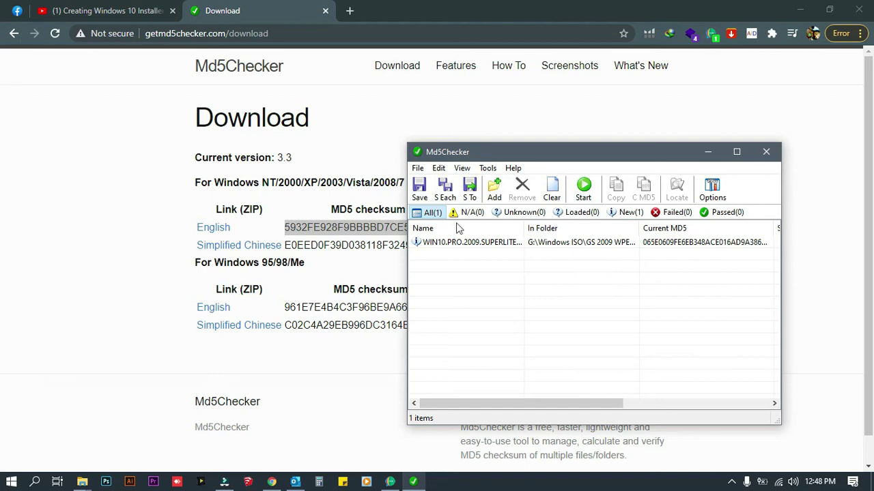
left_click(478, 243)
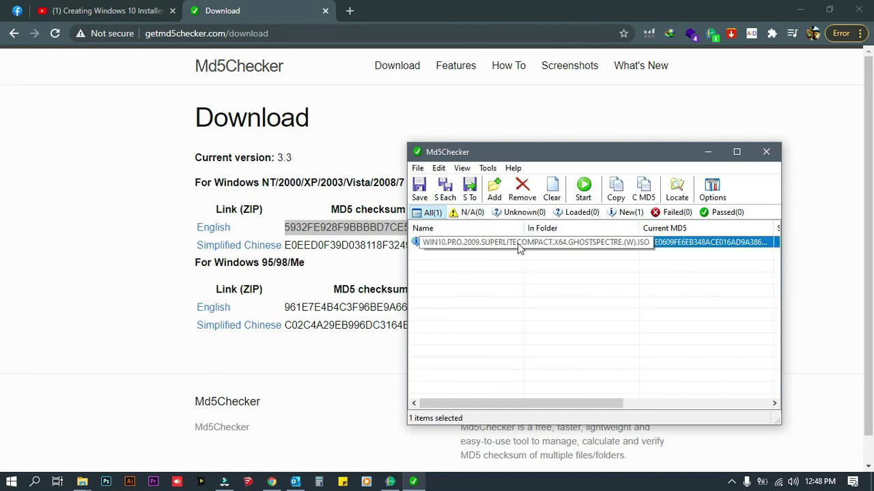
left_click(136, 10)
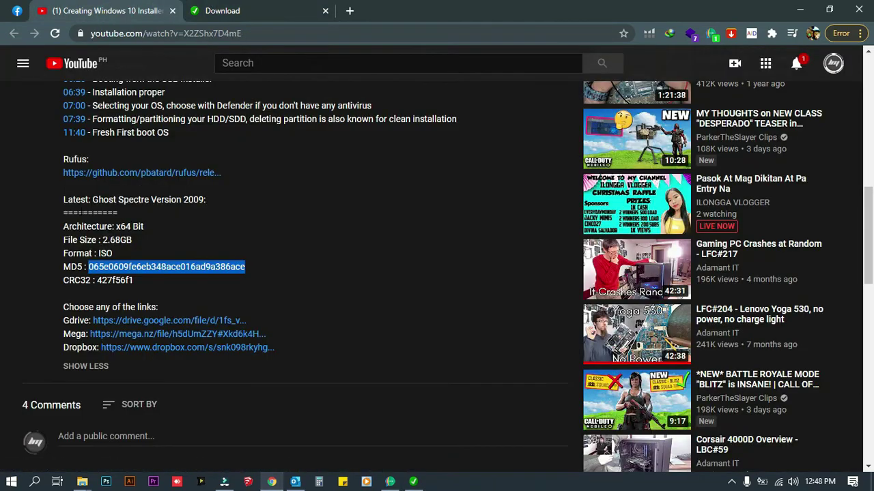
Step: Copy the MD5 hash 065e0609fe6eb348ace016ad9a386ace from the video description
scroll(36, 214, "up", 4)
scroll(34, 209, "up", 4)
scroll(28, 206, "down", 6)
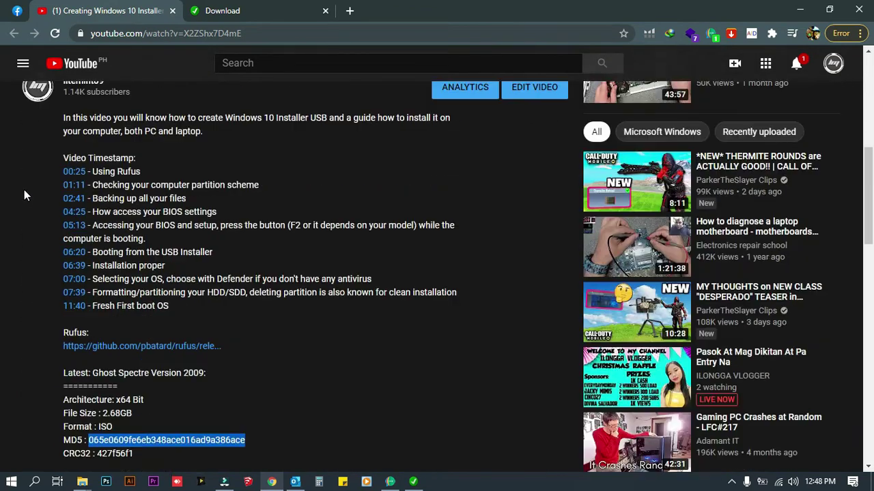
scroll(24, 190, "down", 2)
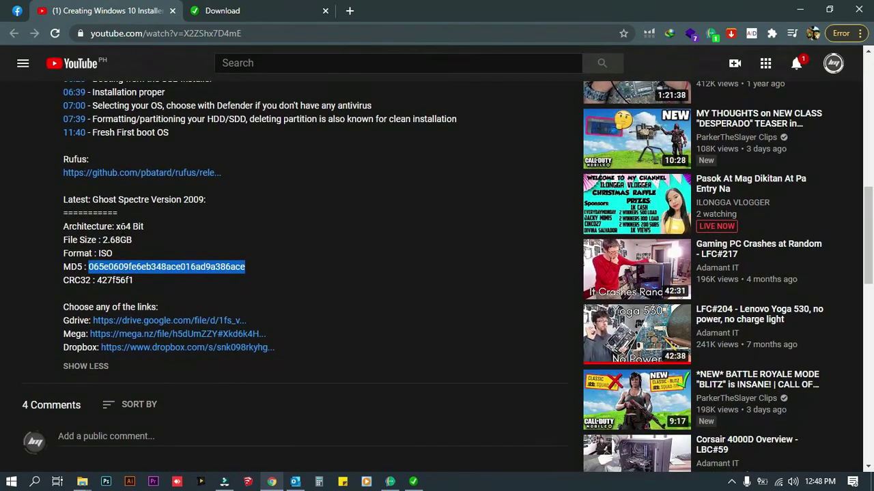
left_click(127, 239)
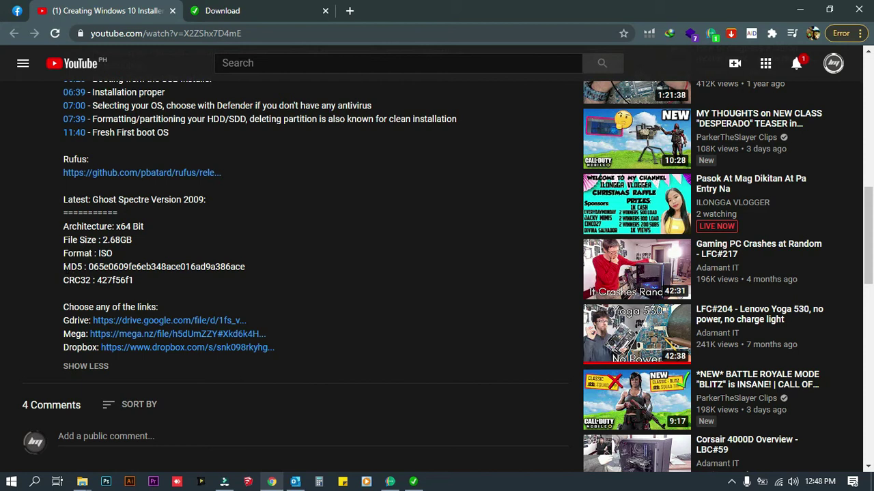
left_click_drag(64, 269, 245, 270)
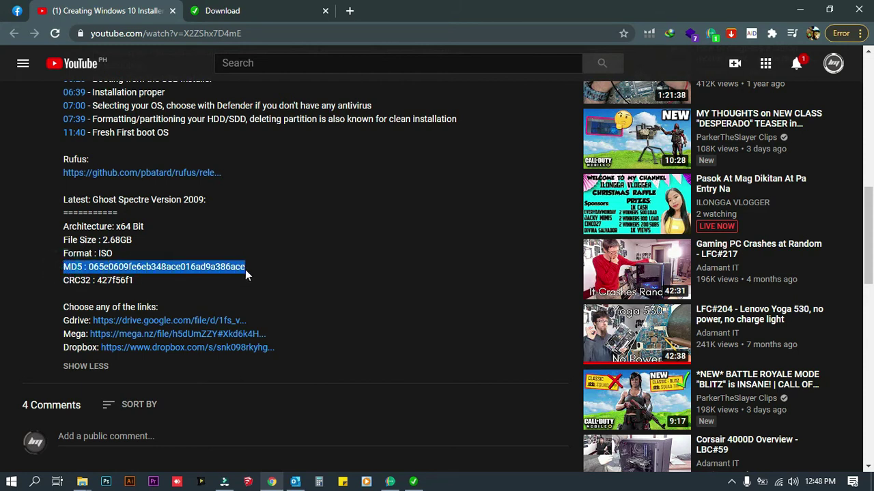
left_click(208, 267)
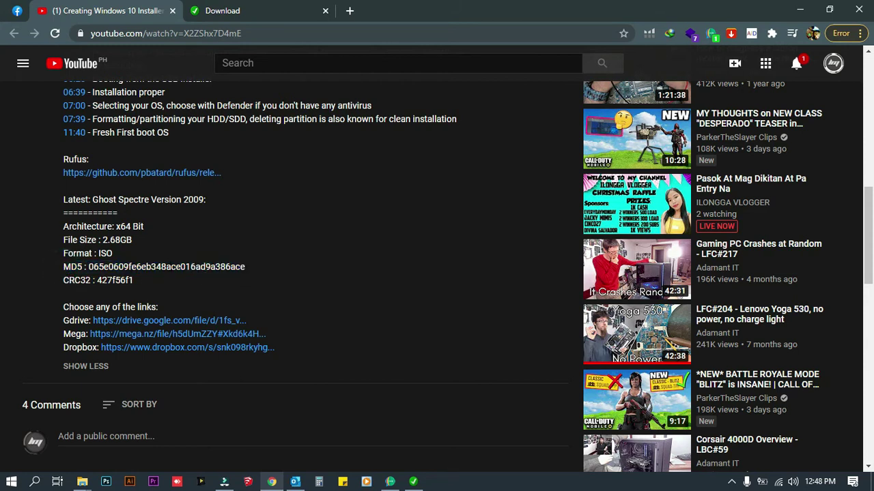
double_click(170, 266)
right_click(149, 266)
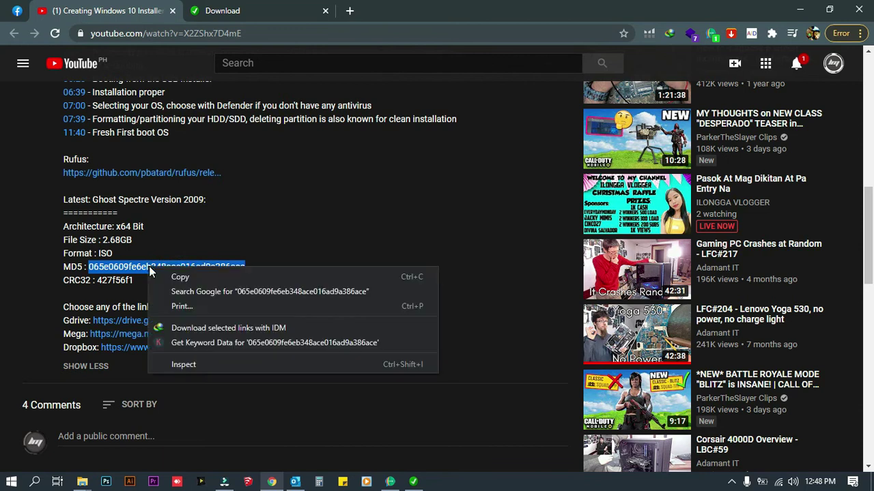
left_click(167, 274)
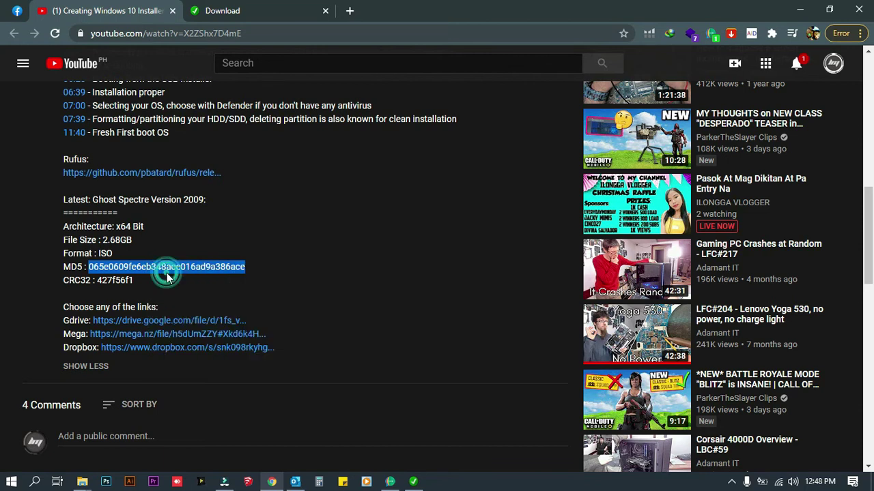
Step: Bring Md5Checker to the front and minimize the browser
left_click(412, 481)
left_click_drag(544, 149, 382, 134)
left_click(798, 8)
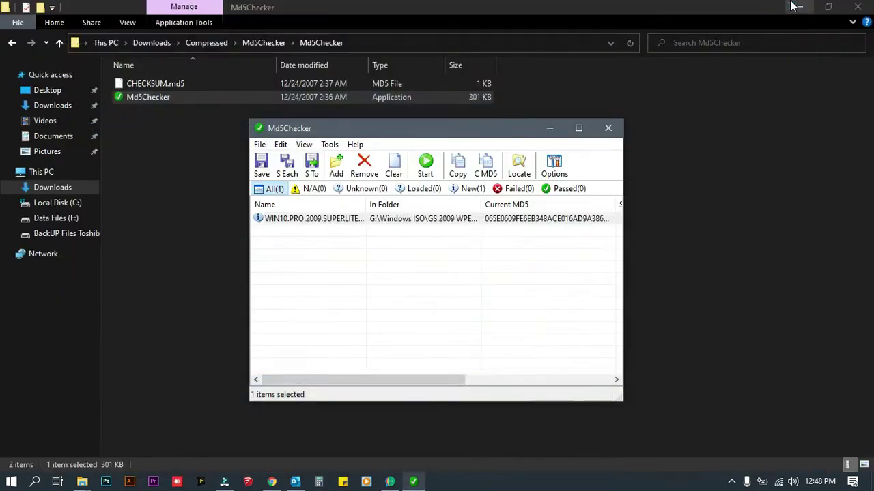
Step: Minimize both File Explorer windows and open Compare MD5 for the WIN10.PRO ISO
left_click(793, 7)
left_click(792, 8)
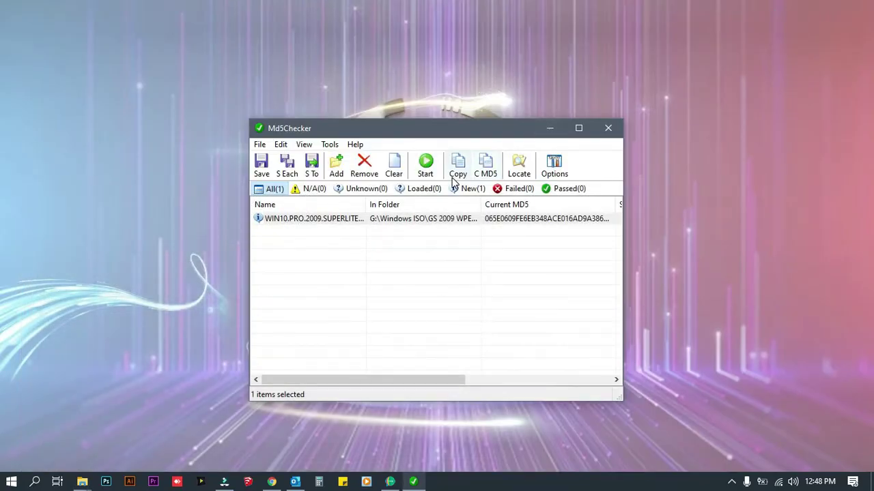
right_click(406, 225)
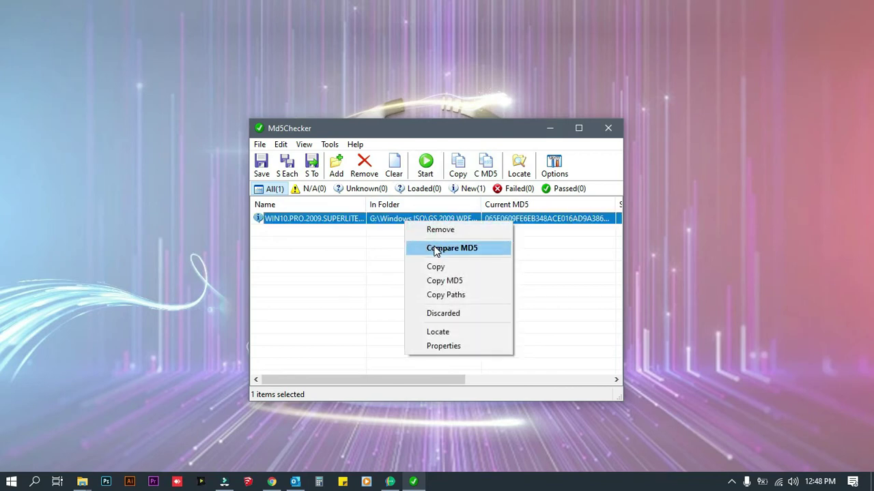
left_click(468, 251)
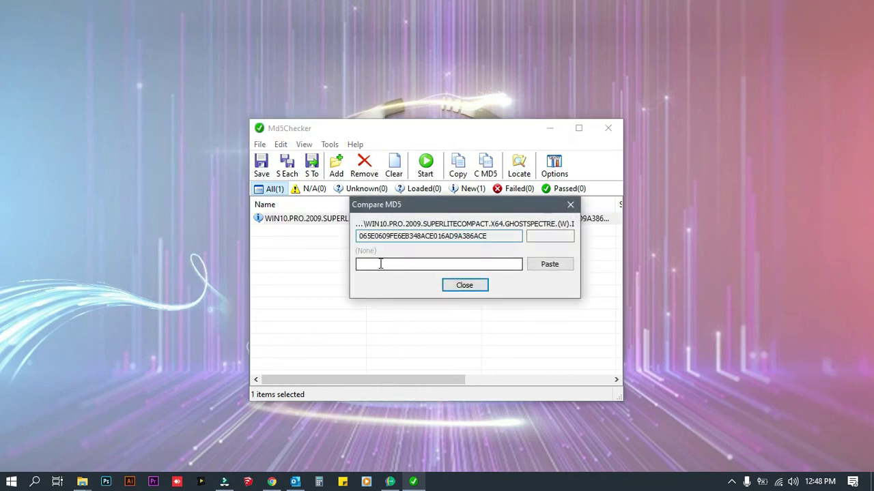
right_click(380, 263)
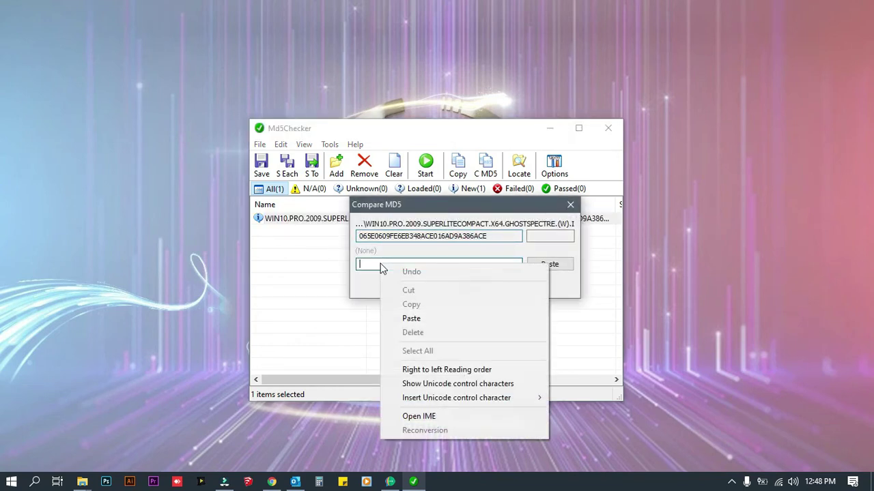
Step: Paste the published MD5 into the second field, producing a Same result
left_click(411, 319)
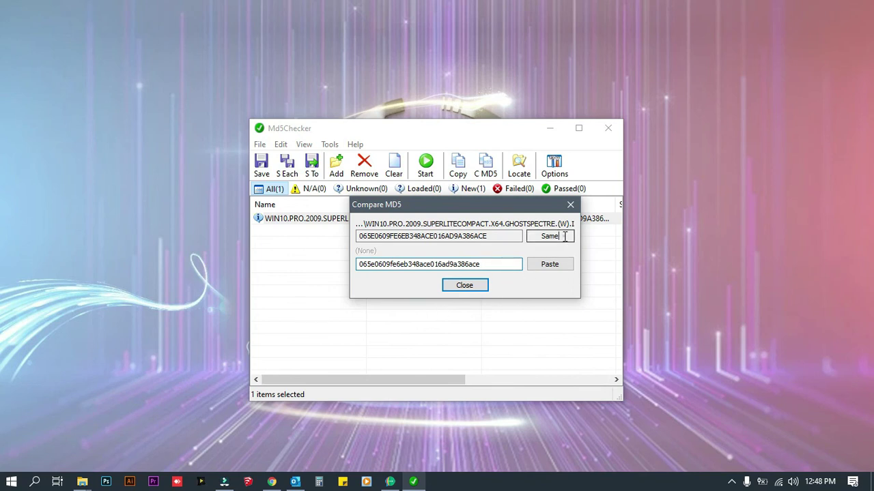
left_click_drag(565, 237, 542, 236)
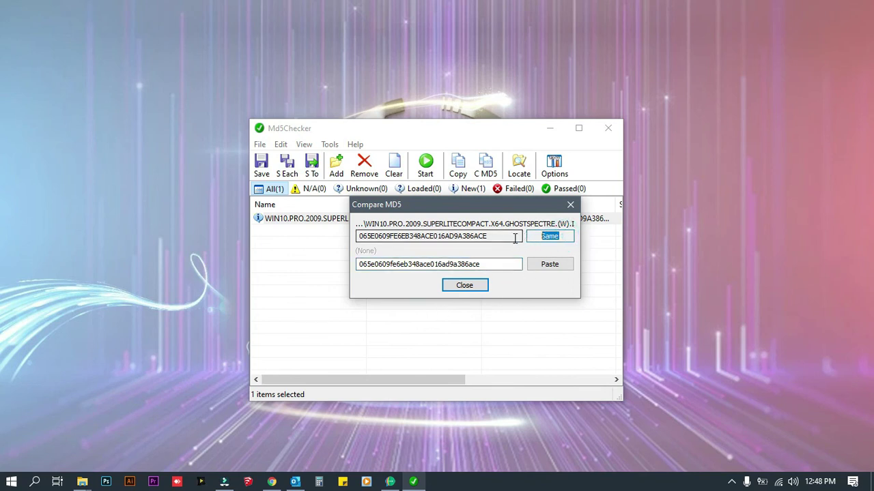
left_click(452, 264)
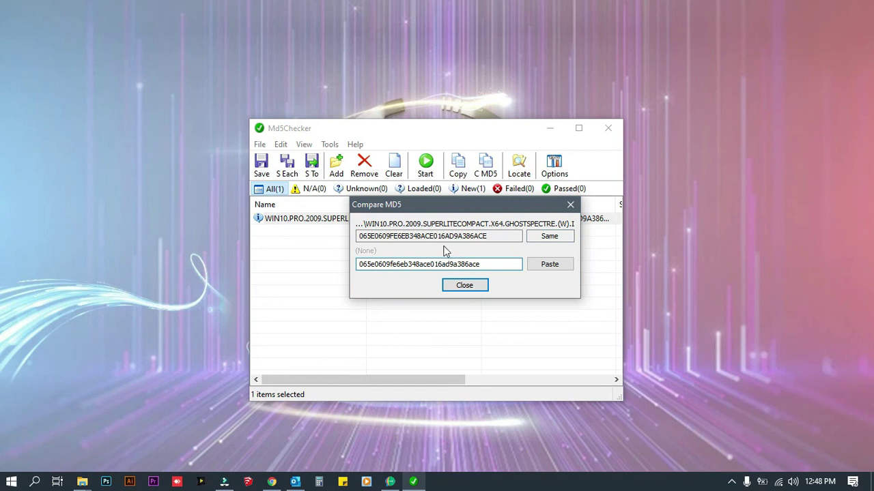
left_click_drag(453, 209, 437, 266)
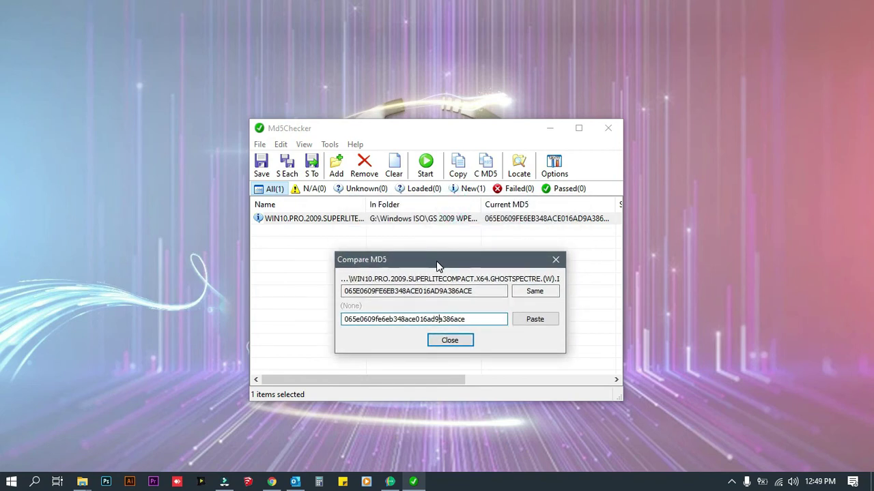
Step: Highlight the Same result and select the pasted hash in the second field
left_click(535, 291)
left_click(442, 318)
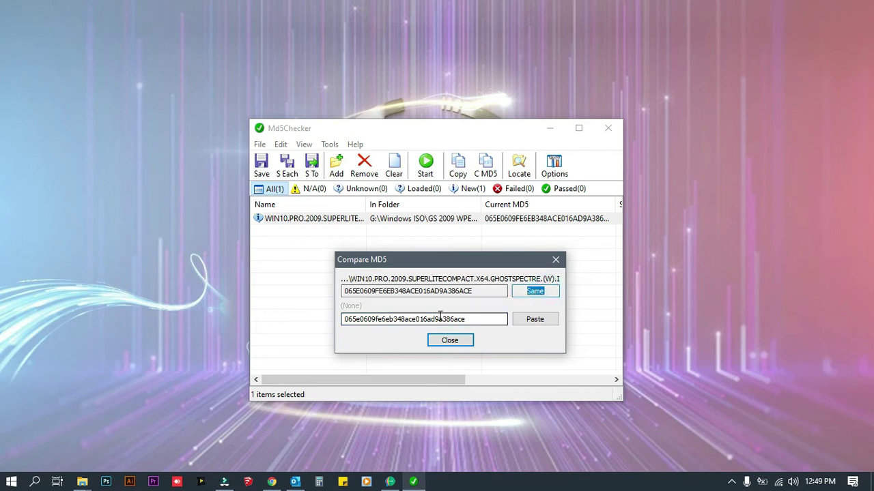
left_click(532, 293)
double_click(540, 292)
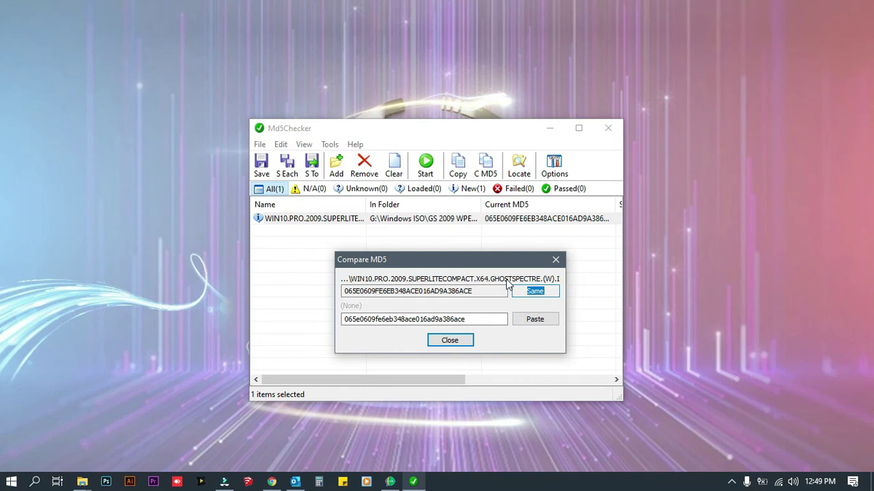
left_click_drag(482, 265, 475, 247)
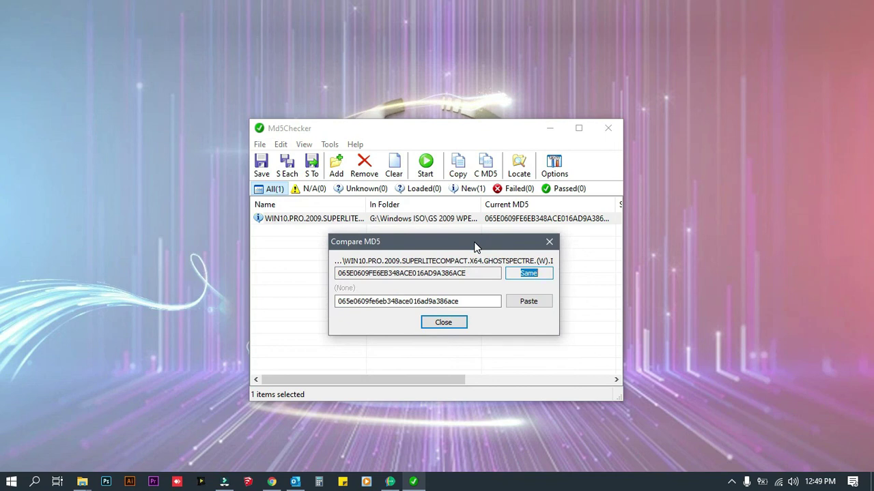
left_click(518, 273)
double_click(521, 273)
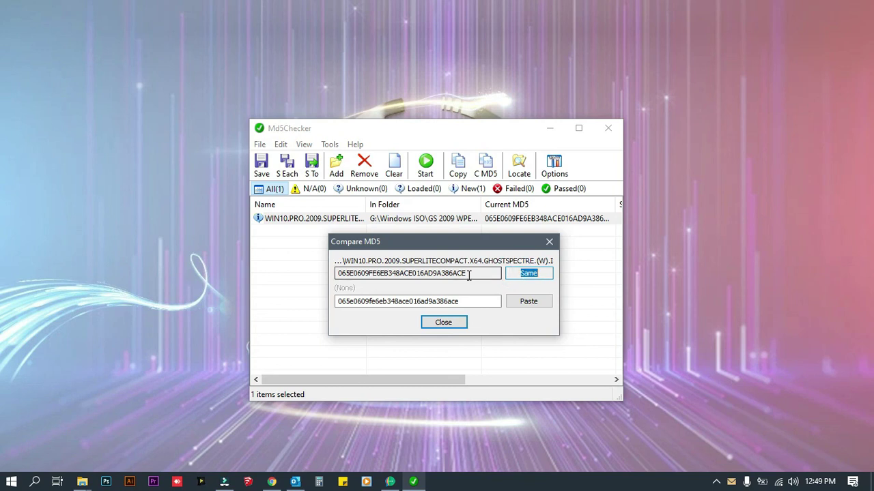
double_click(408, 302)
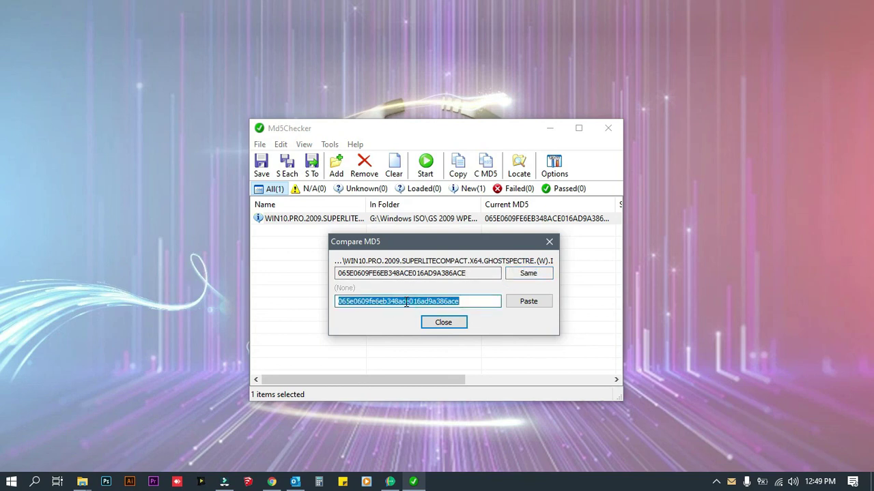